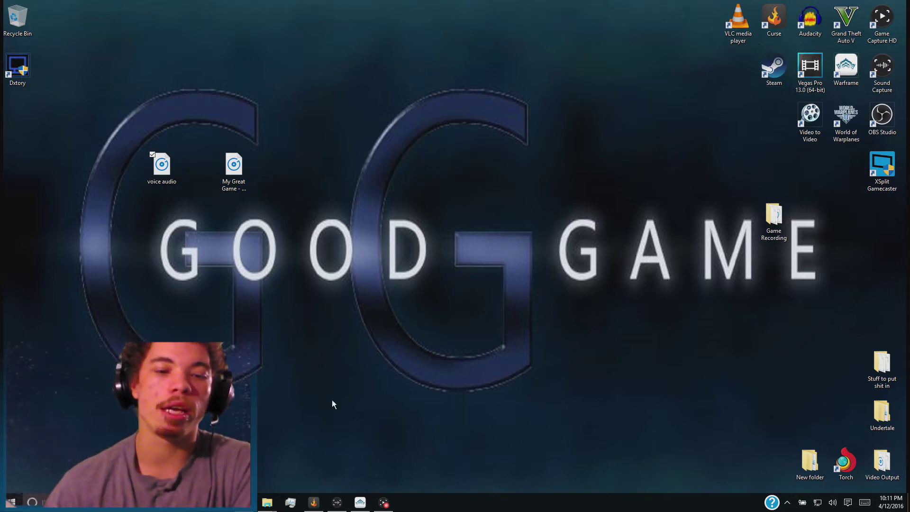
# Bring up Elgato Sound Capture, then the Game Capture HD window on its Capture tab
pyautogui.moveTo(337, 503)
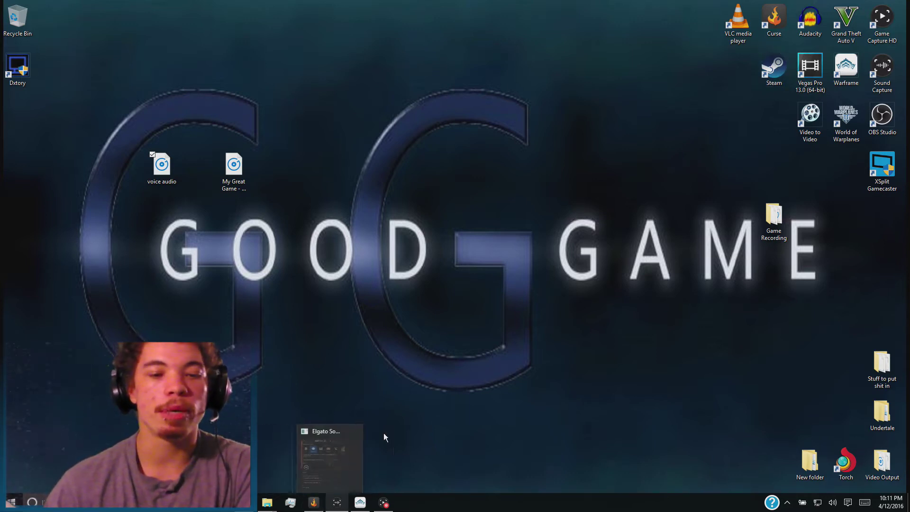
pyautogui.click(338, 504)
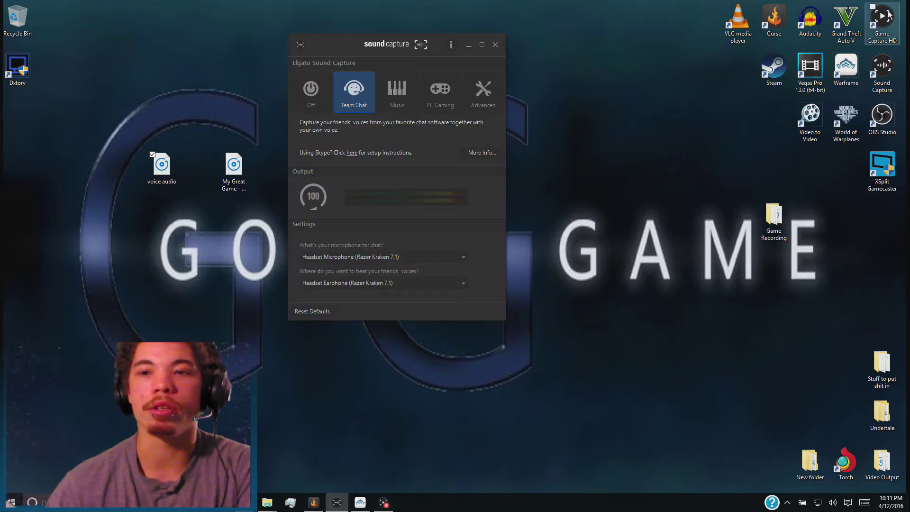
pyautogui.click(386, 504)
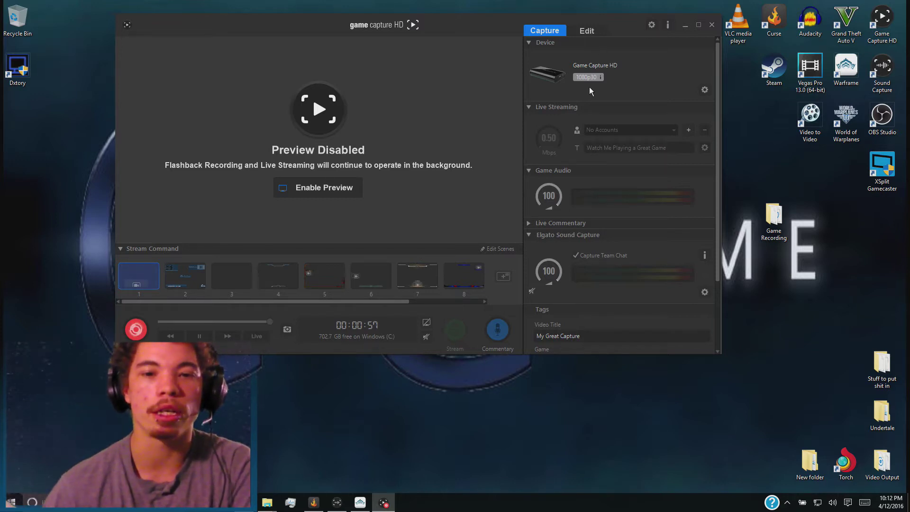
pyautogui.click(651, 26)
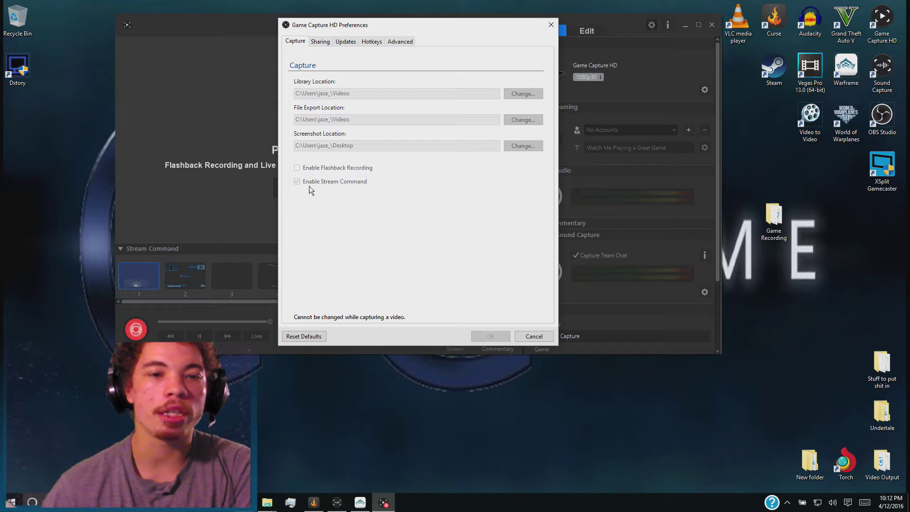
pyautogui.click(551, 25)
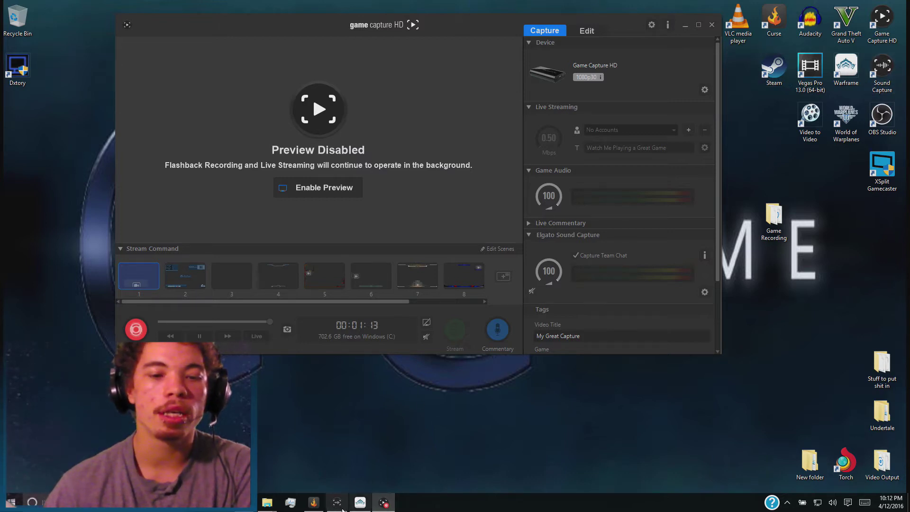
pyautogui.click(384, 502)
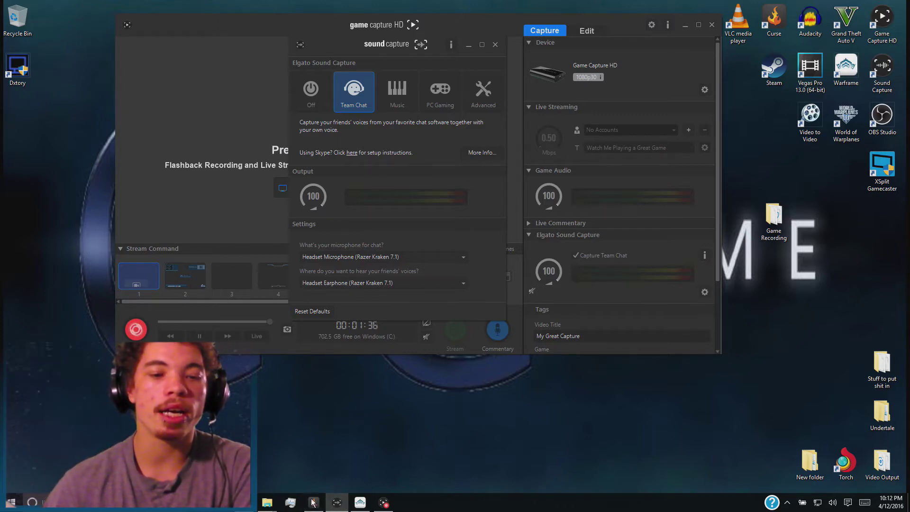
# Bring the Team Chat-mode Sound Capture window in front of Game Capture HD
pyautogui.moveTo(313, 504)
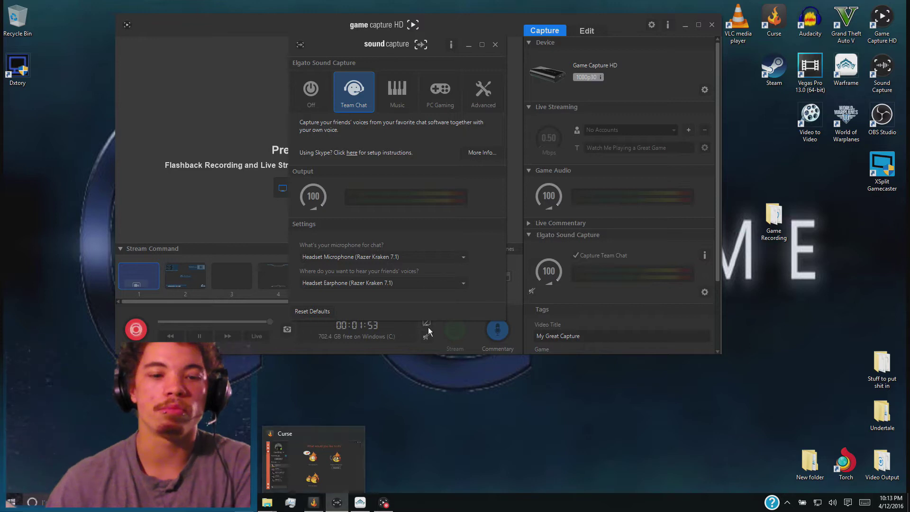
# Show Curse's Fine-Tune Your Mic and Sound settings, with playback on Speakers (Elgato Sound Capture)
pyautogui.click(314, 501)
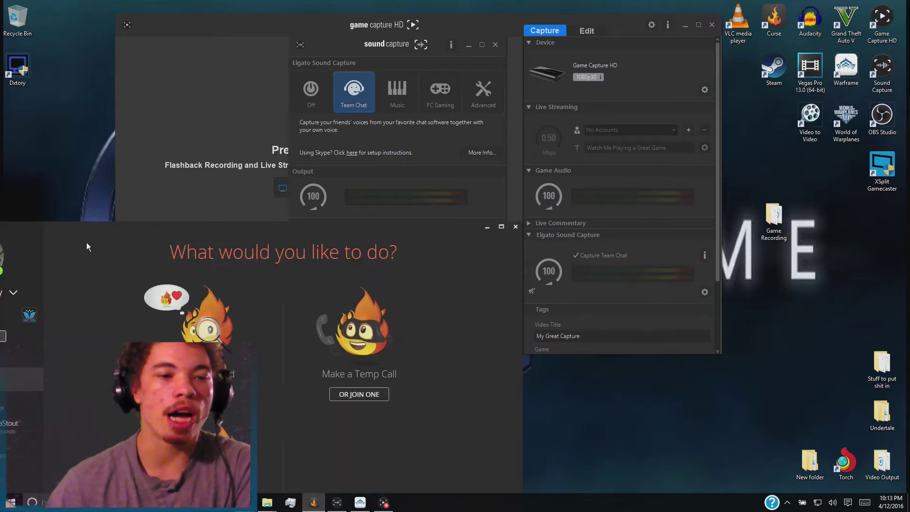
pyautogui.moveTo(46, 234); pyautogui.dragTo(231, 194)
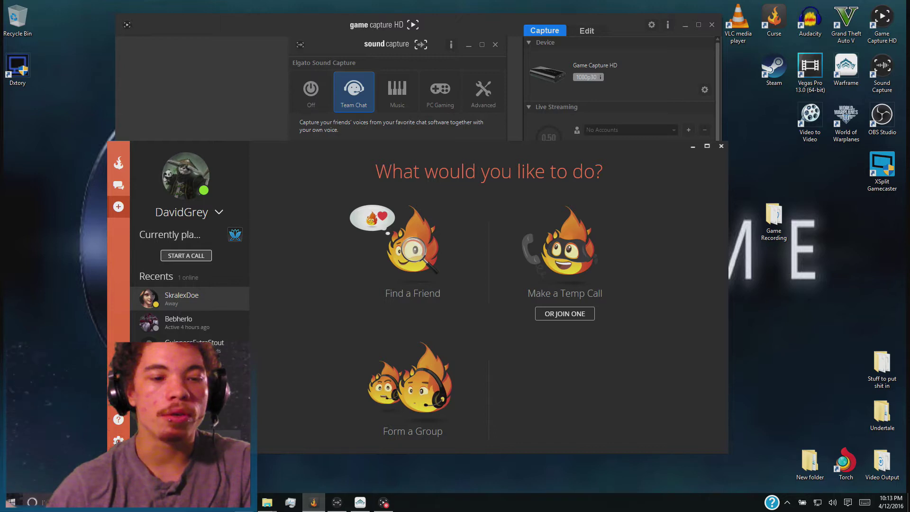
pyautogui.click(119, 441)
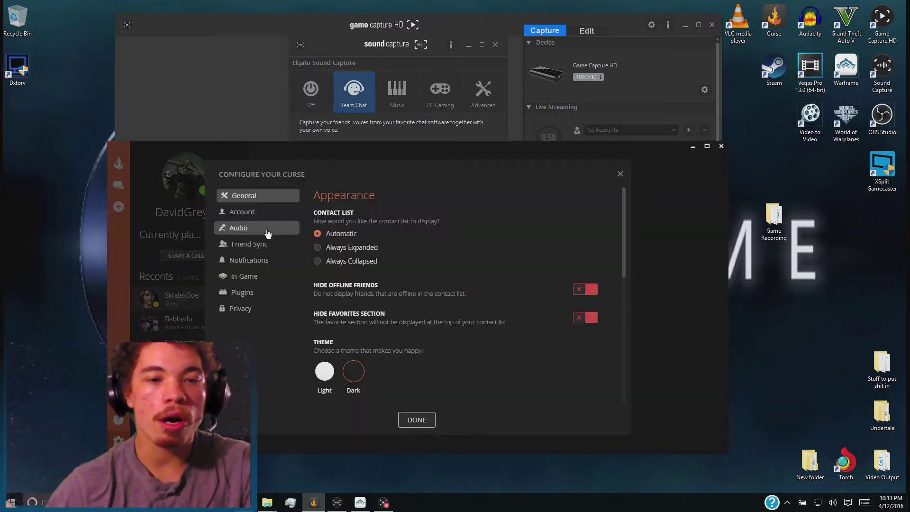
pyautogui.click(296, 232)
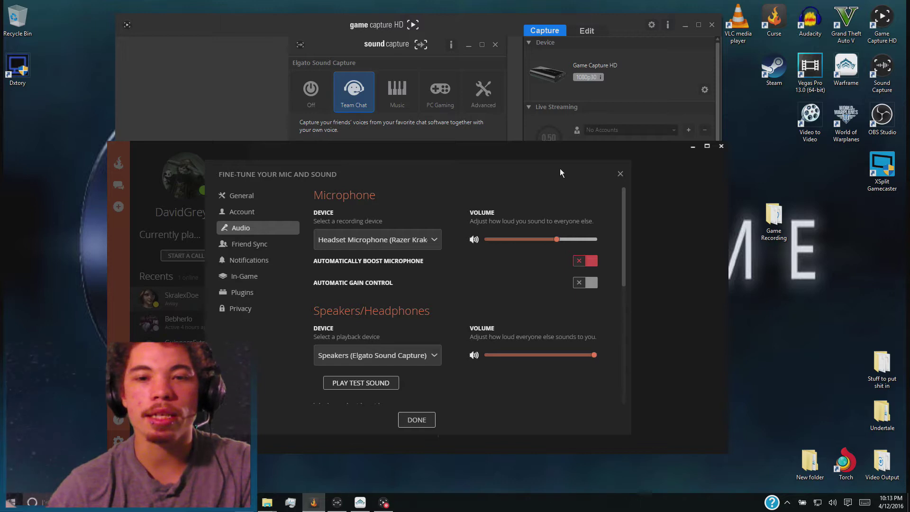
pyautogui.moveTo(553, 167); pyautogui.dragTo(587, 312)
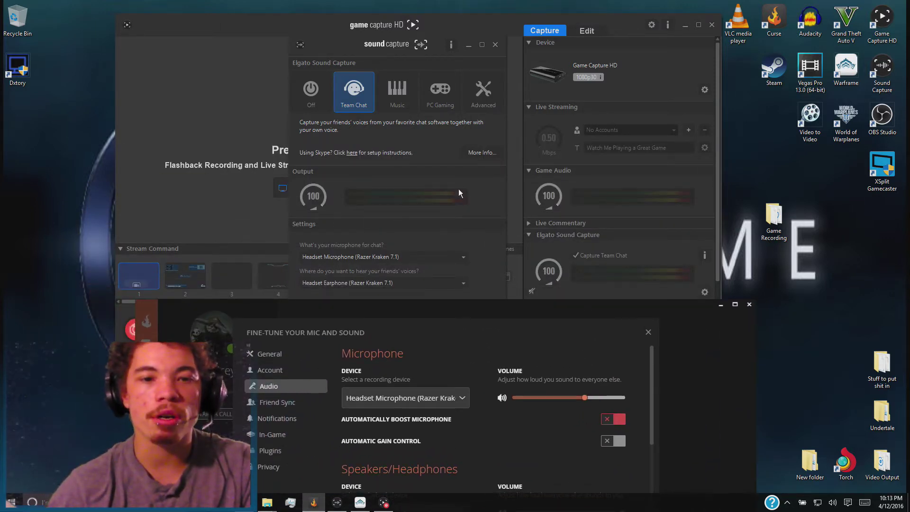
# Rearrange the Sound Capture and Curse windows, then close Curse's audio settings and Curse itself
pyautogui.moveTo(360, 47); pyautogui.dragTo(300, 46)
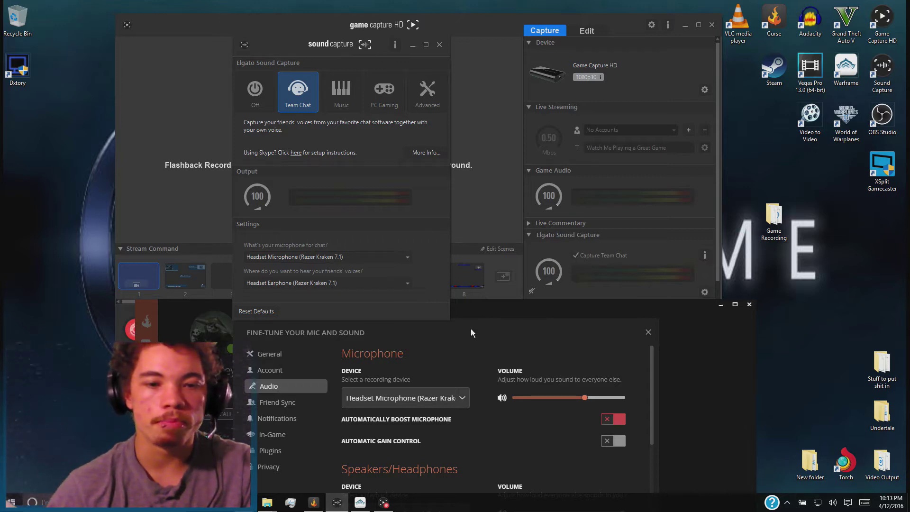
pyautogui.moveTo(436, 307); pyautogui.dragTo(380, 252)
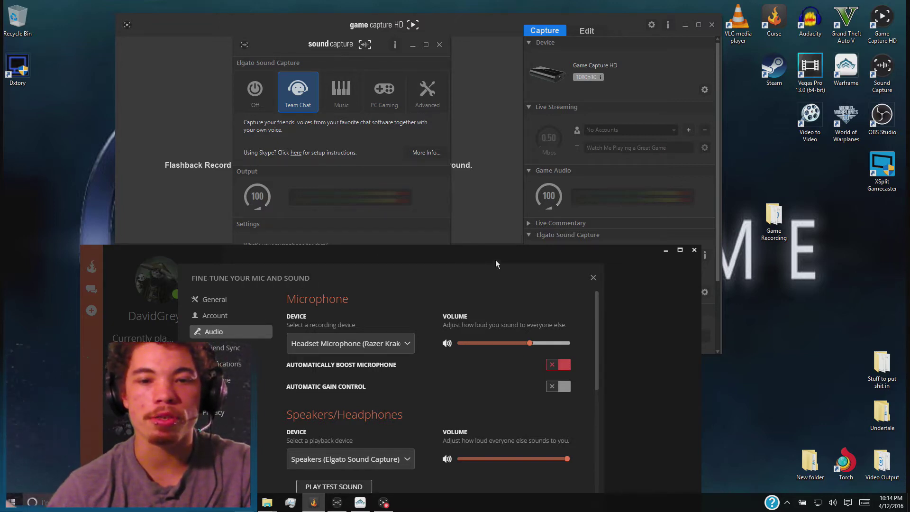
pyautogui.moveTo(496, 258); pyautogui.dragTo(321, 237)
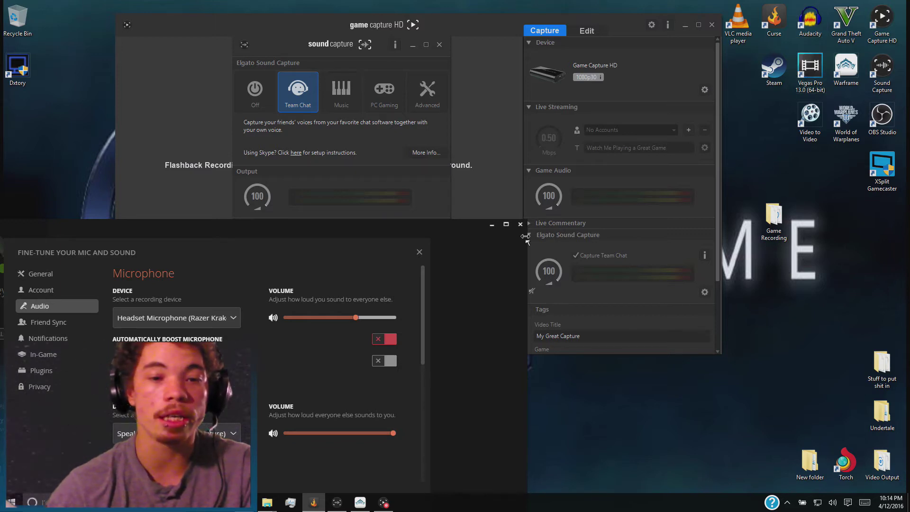
pyautogui.click(420, 252)
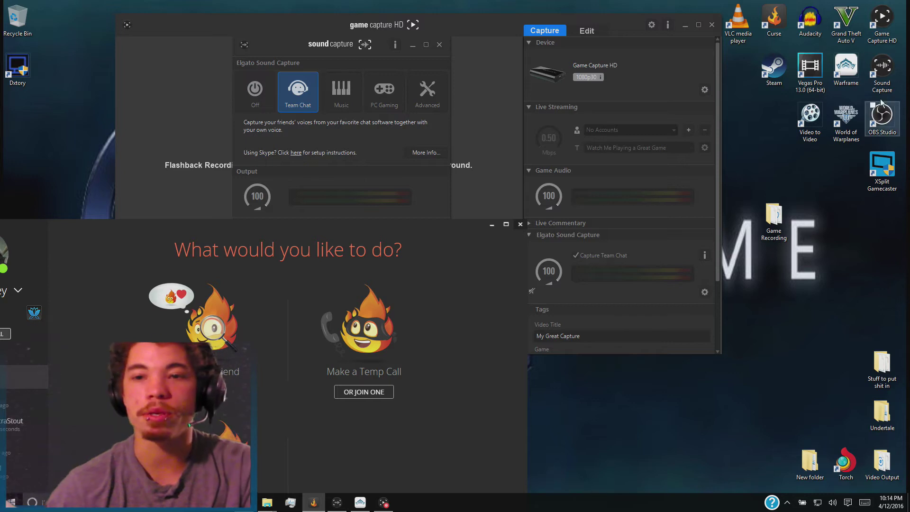
pyautogui.click(520, 225)
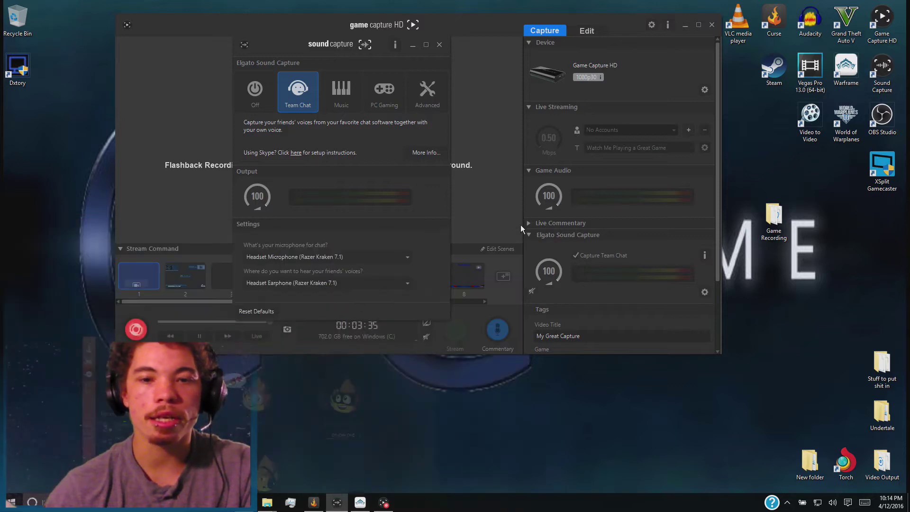
# Minimize Sound Capture and show Game Capture HD's Edit tab with its empty All Videos library
pyautogui.click(413, 45)
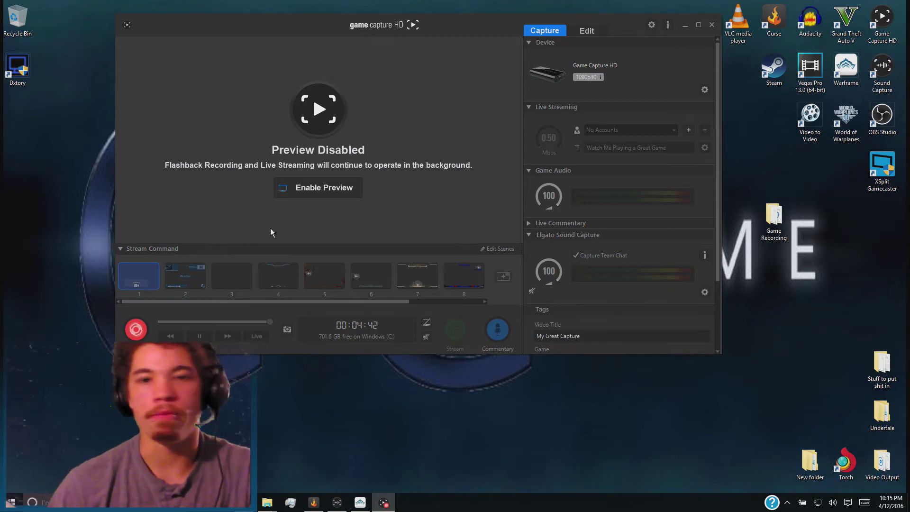
pyautogui.click(590, 32)
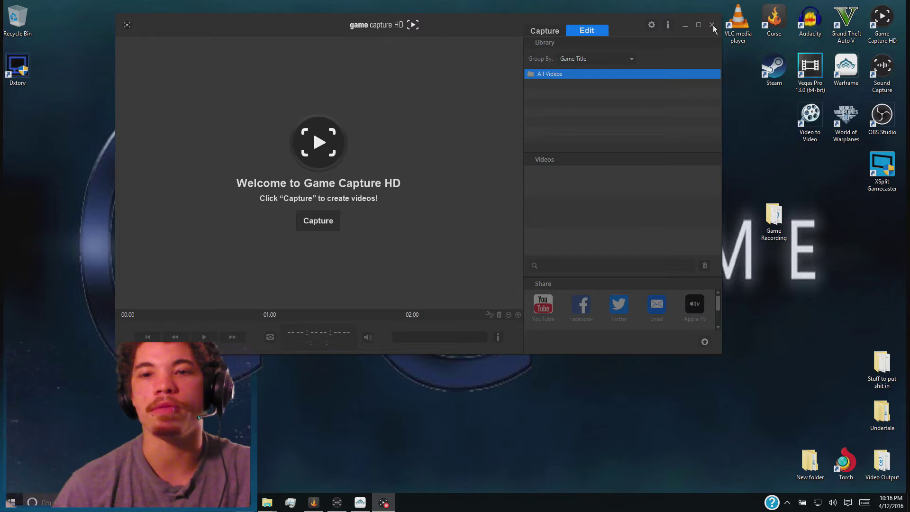
# Launch VLC and add voice.mp3 from the Desktop's Video Output folder to Convert / Save
pyautogui.doubleClick(738, 25)
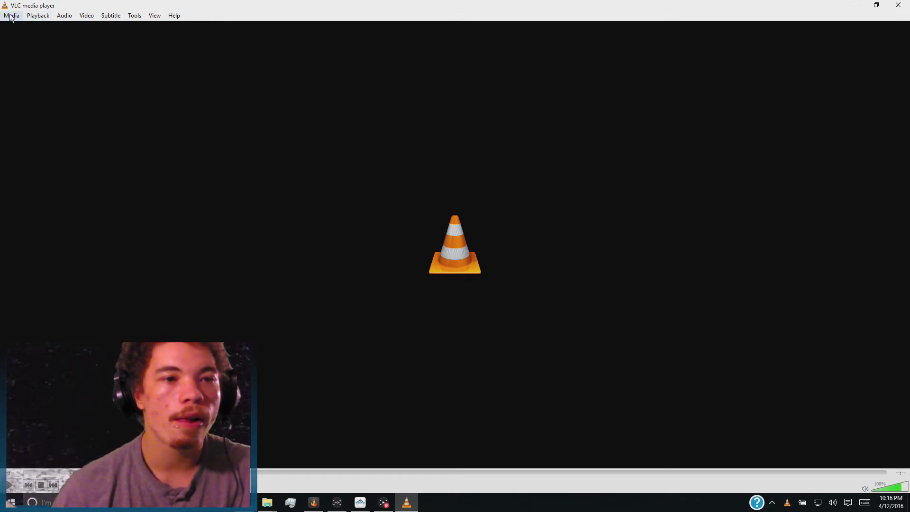
pyautogui.click(11, 17)
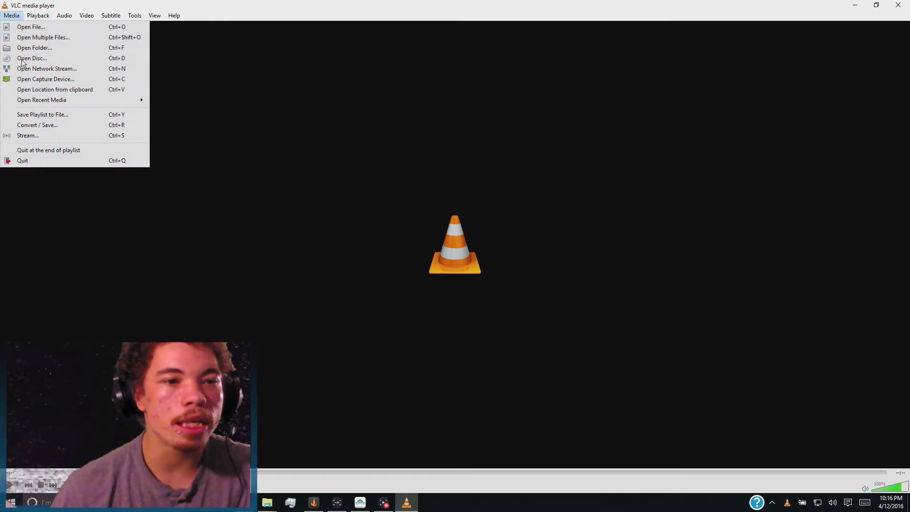
pyautogui.click(51, 126)
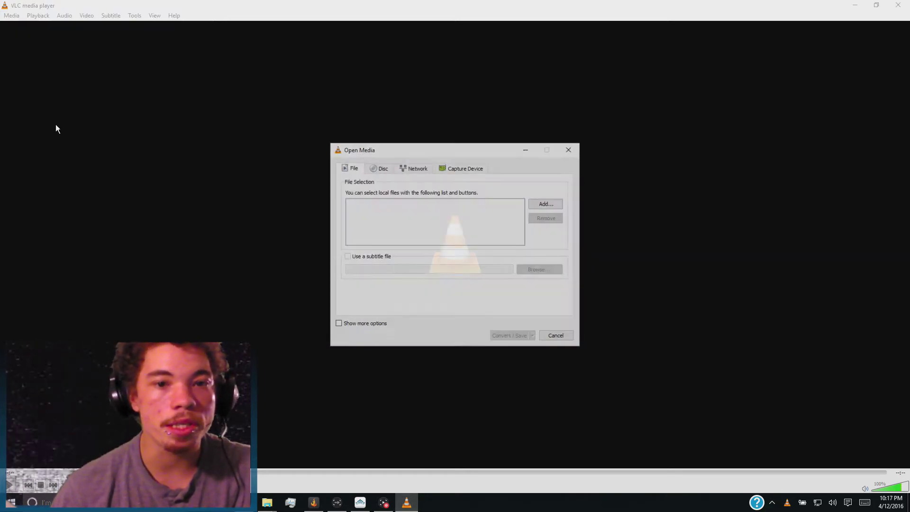
pyautogui.click(556, 206)
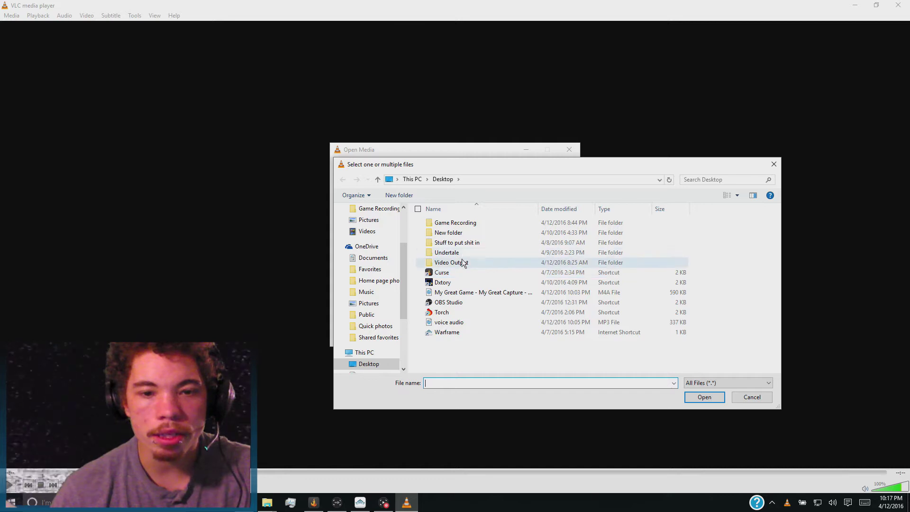
pyautogui.click(461, 263)
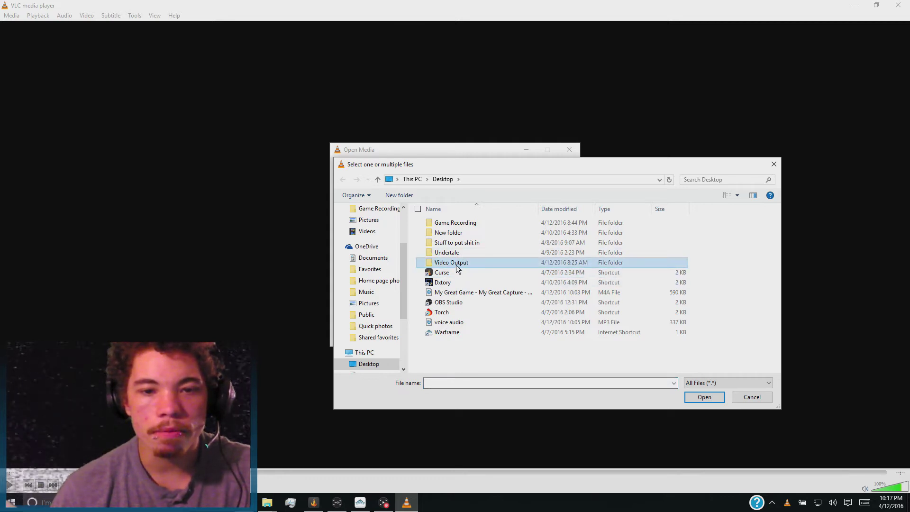
pyautogui.doubleClick(457, 264)
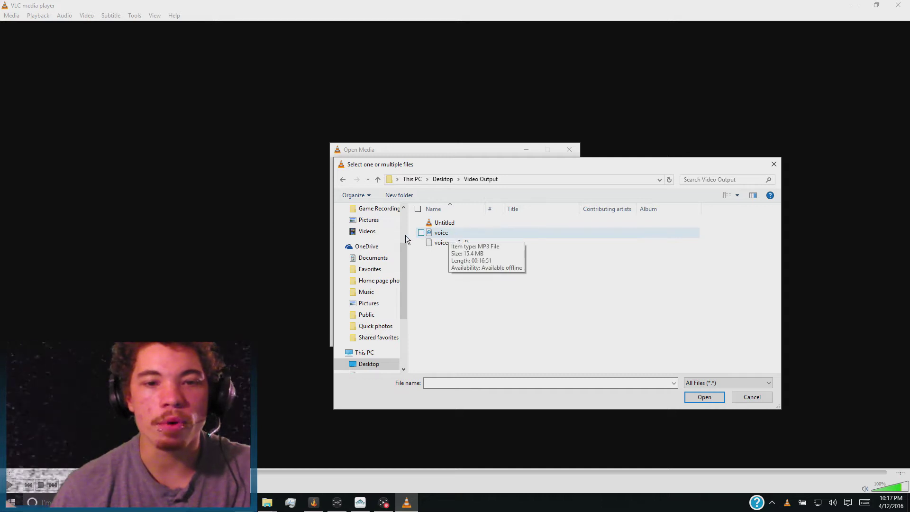
pyautogui.click(443, 236)
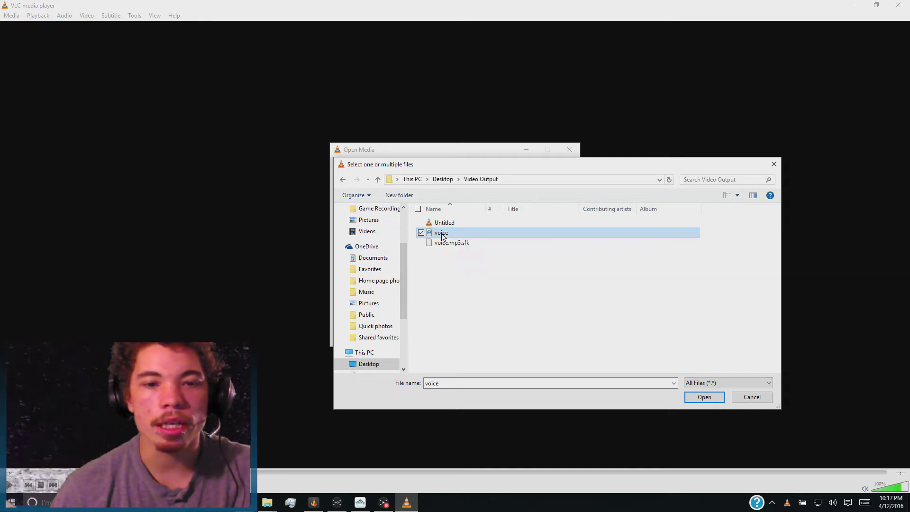
pyautogui.click(702, 397)
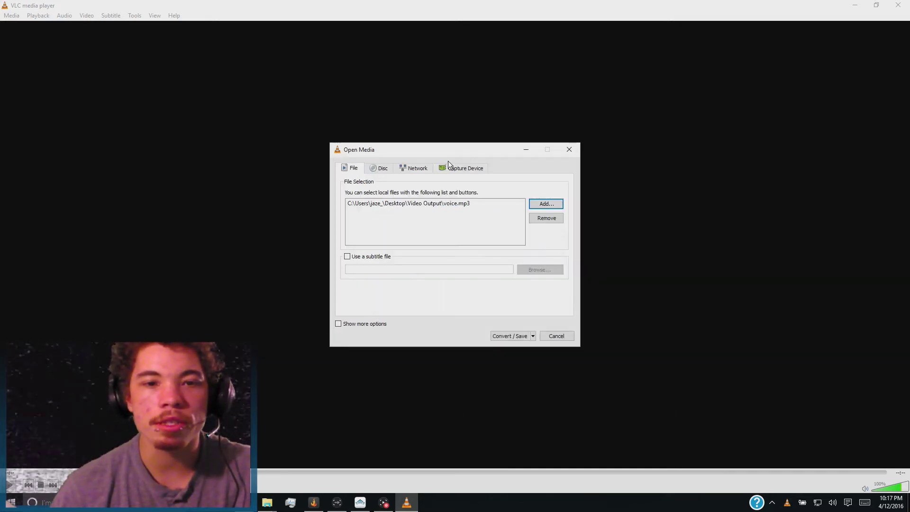
# Select the Audio - MP3 conversion profile for voice.mp3
pyautogui.click(520, 337)
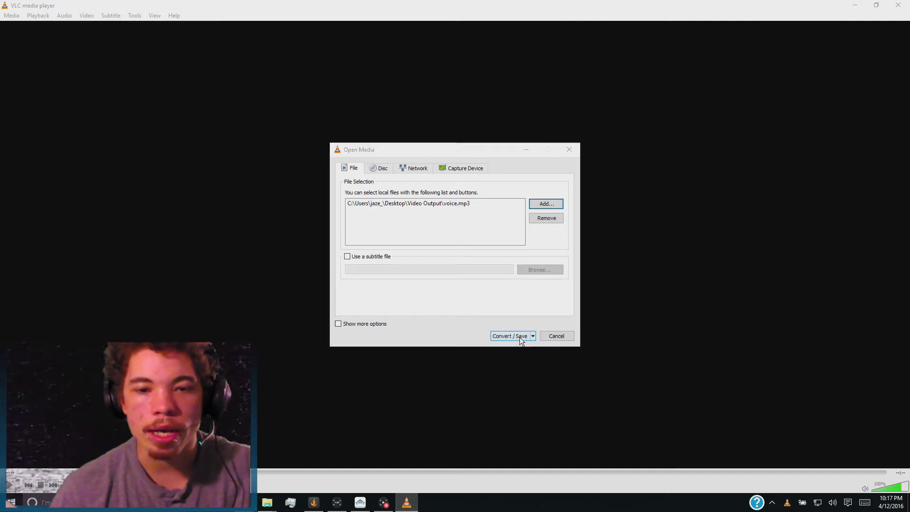
pyautogui.click(482, 265)
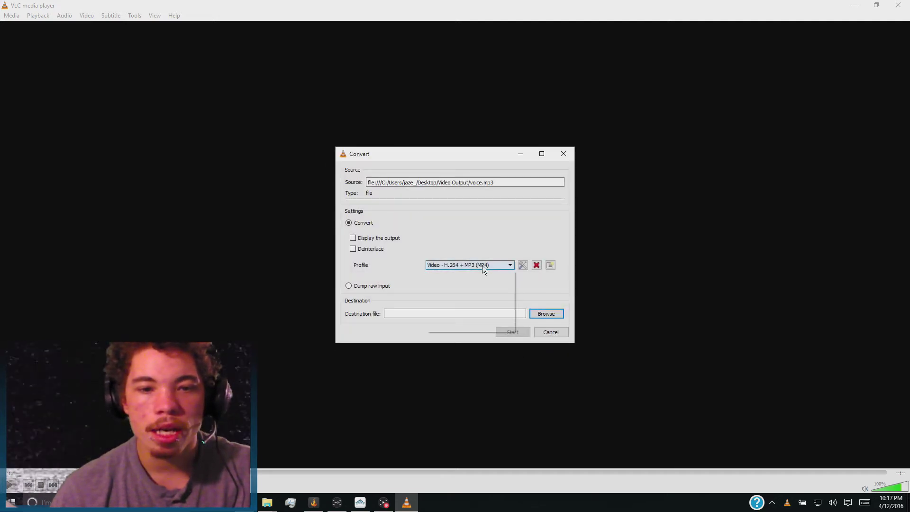
pyautogui.scroll(-2, 474, 296)
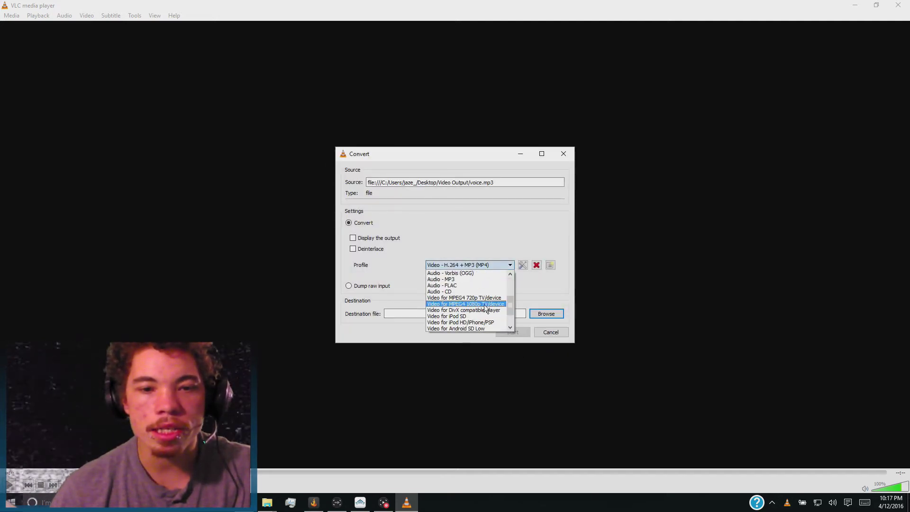
pyautogui.click(473, 280)
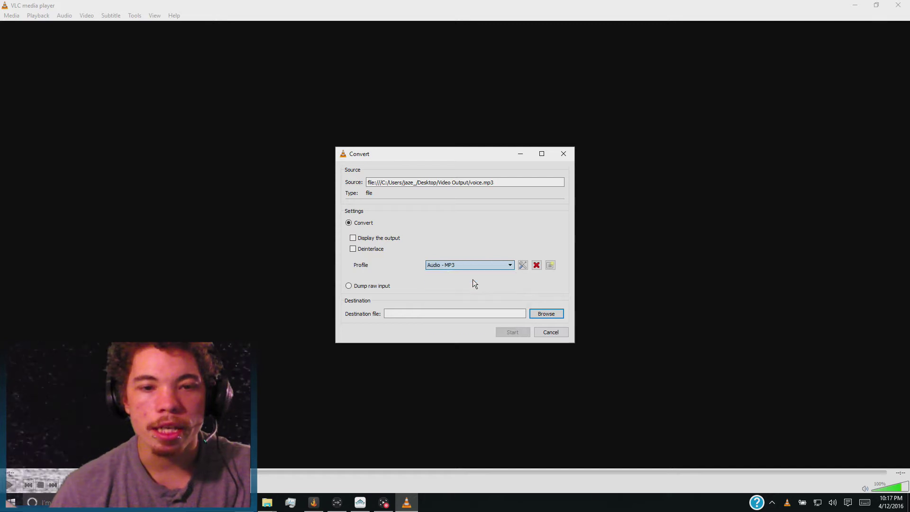
# Save the output as 'zedxt gyhjk' on the Desktop and start the conversion
pyautogui.click(544, 314)
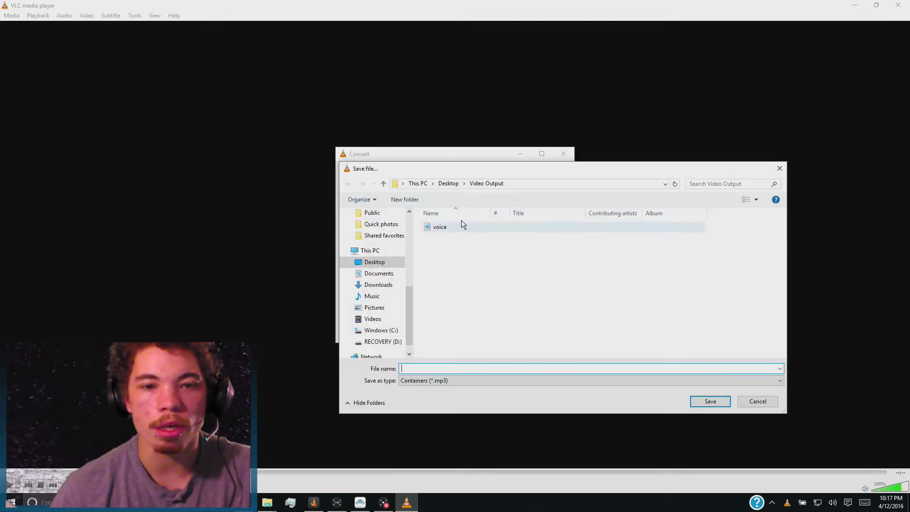
pyautogui.click(448, 184)
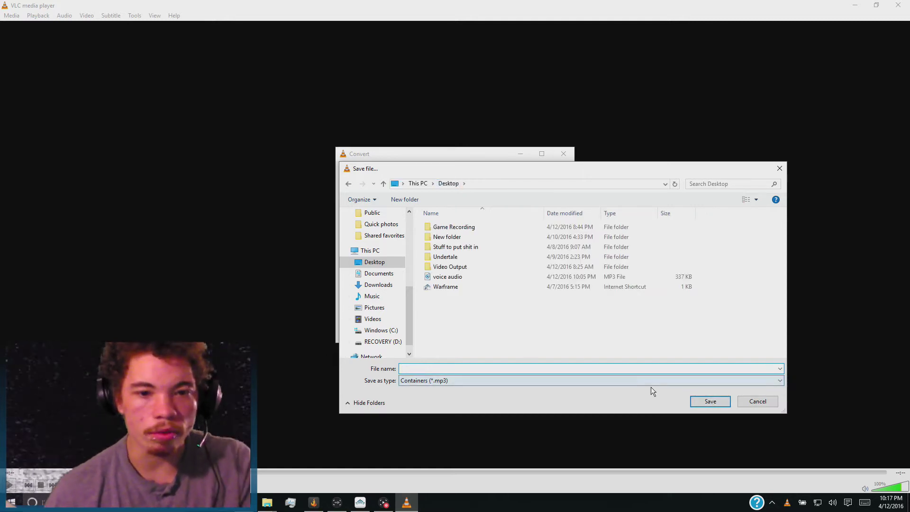
pyautogui.write('zedxt gyhjk')
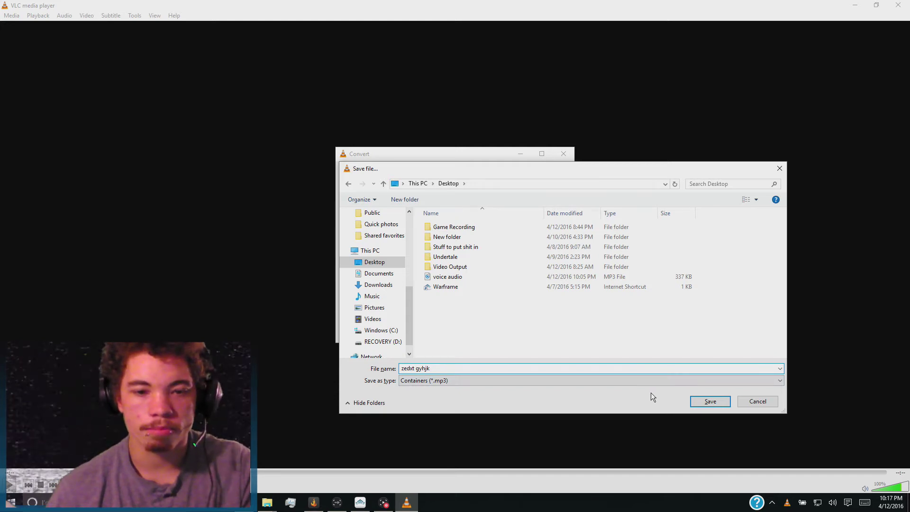
pyautogui.click(697, 405)
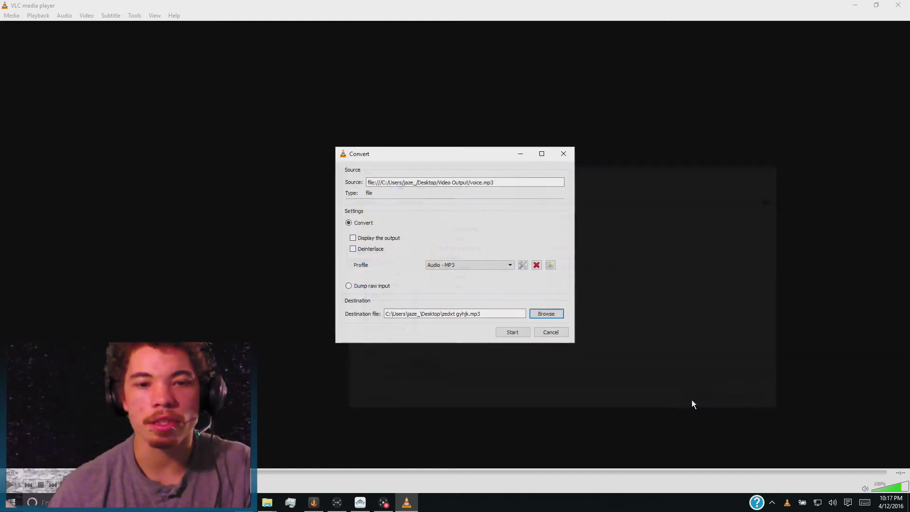
pyautogui.click(512, 332)
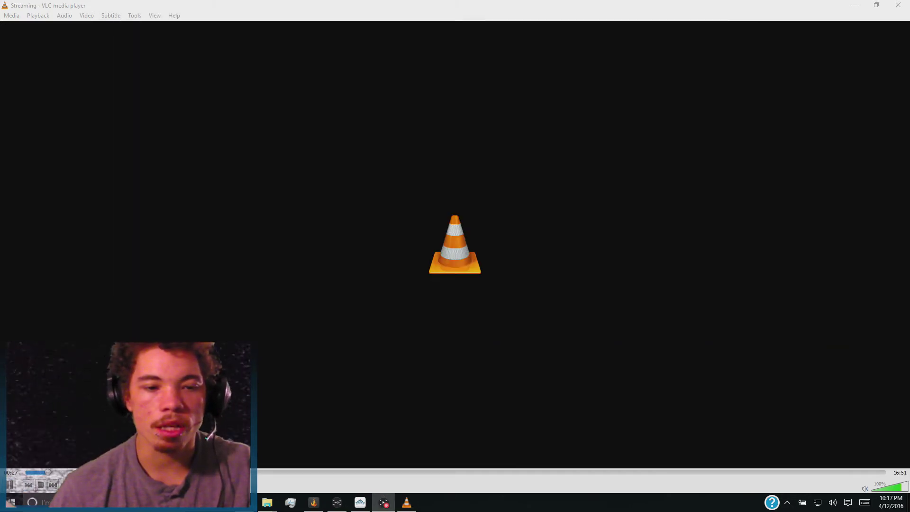
# Minimize VLC and return Game Capture HD to its Capture tab with preview disabled
pyautogui.click(864, 9)
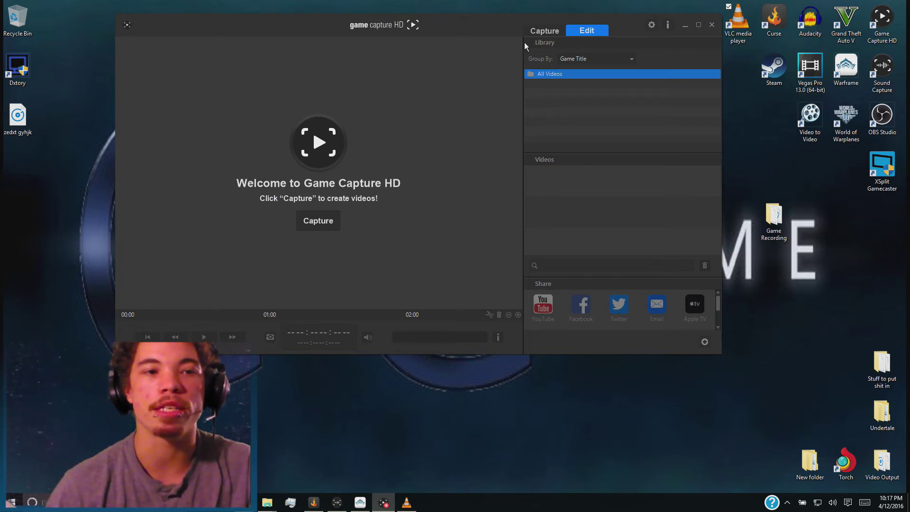
pyautogui.click(406, 503)
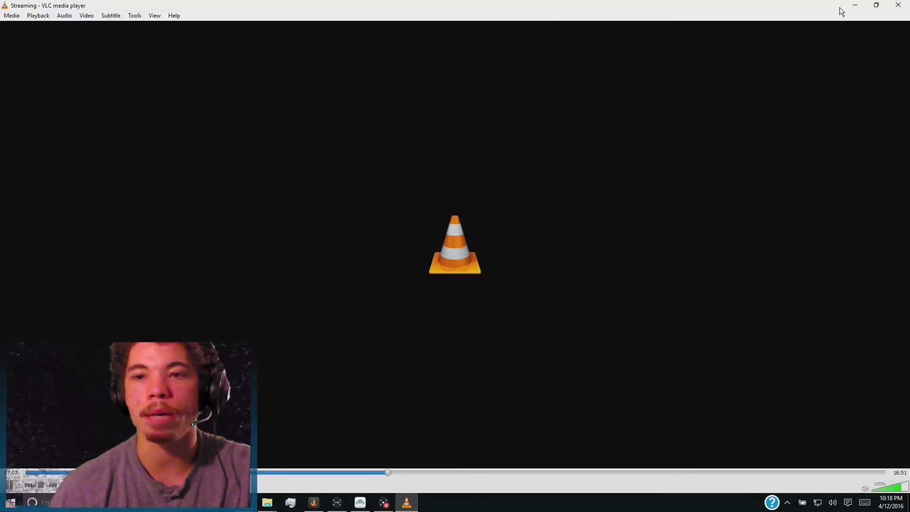
pyautogui.click(855, 5)
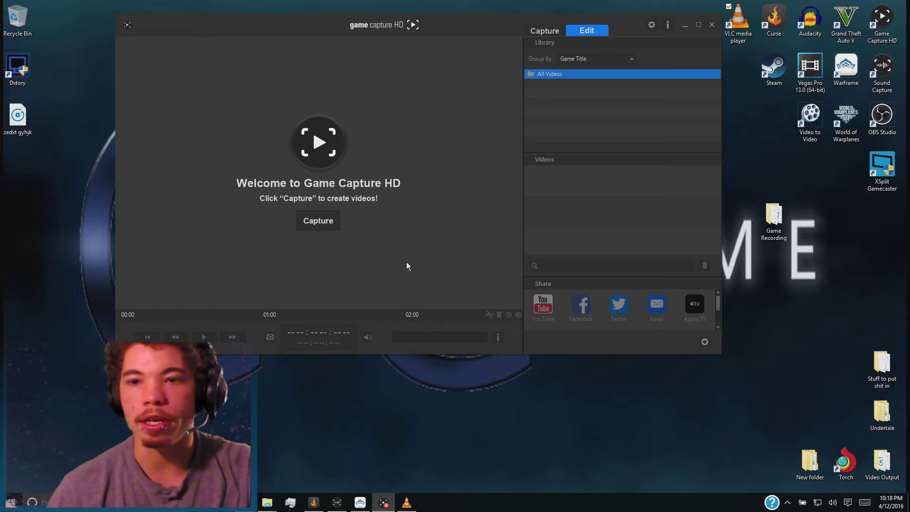
pyautogui.click(554, 34)
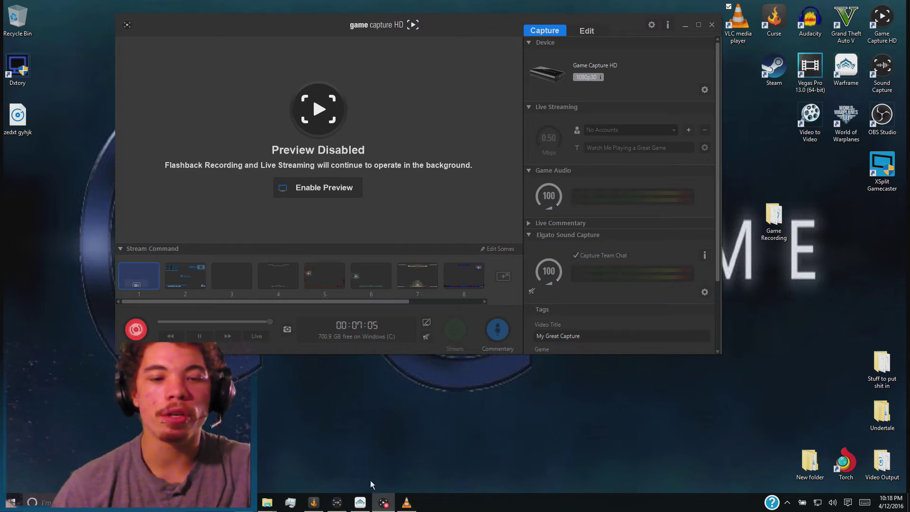
pyautogui.moveTo(362, 507)
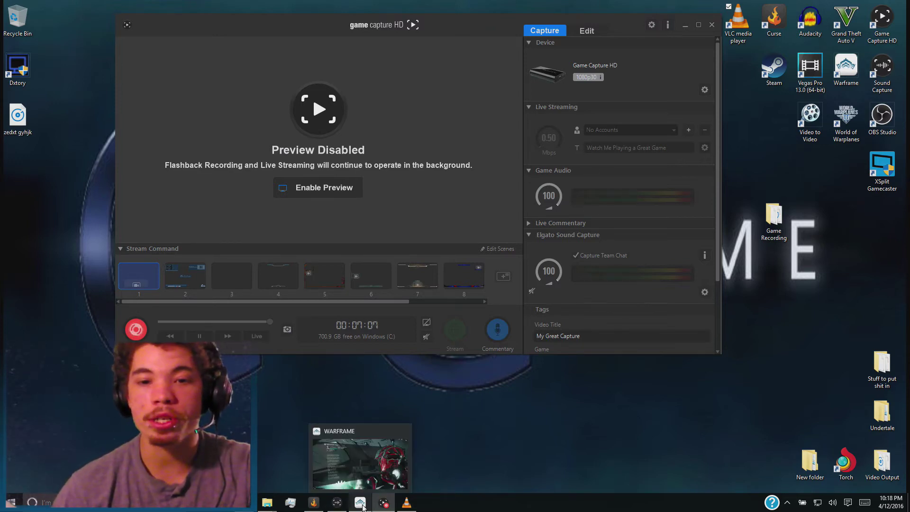
# Confirm Warframe's Options > Audio output device is Elgato (Intel(R) Display Audio), then minimize Warframe
pyautogui.click(334, 457)
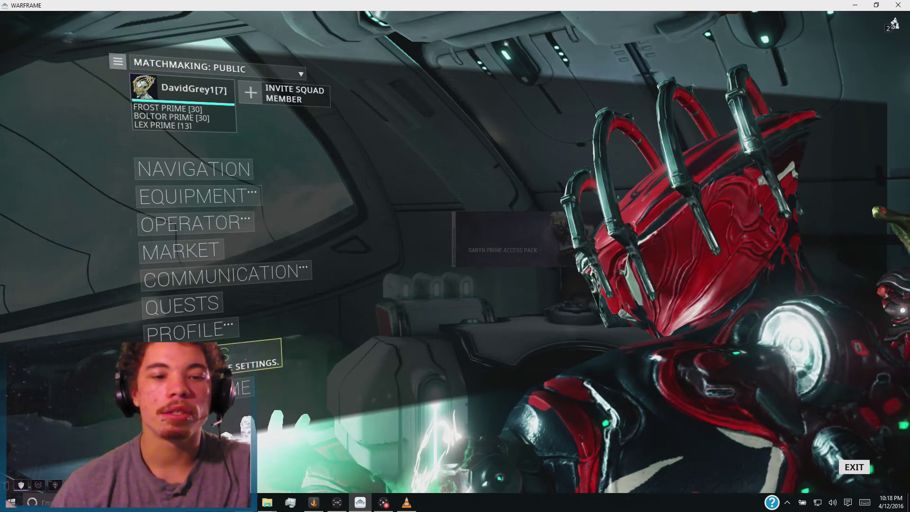
pyautogui.click(242, 353)
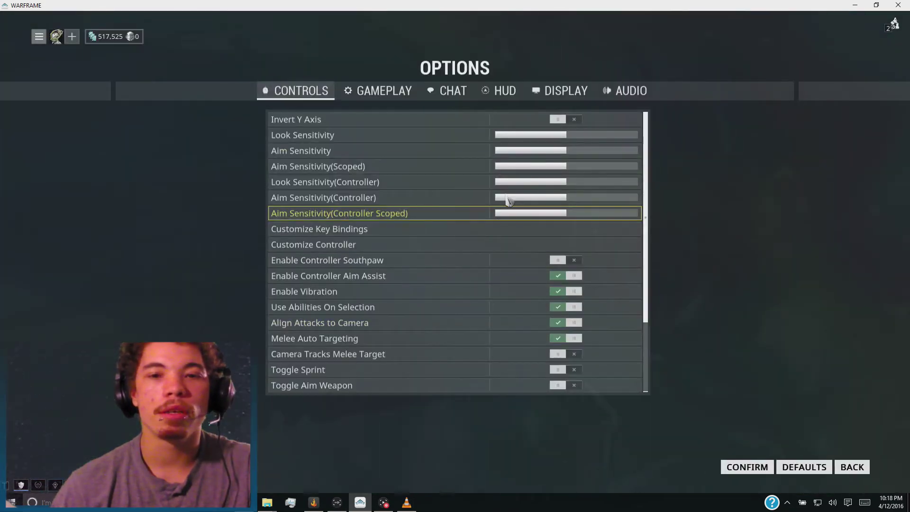
pyautogui.click(632, 93)
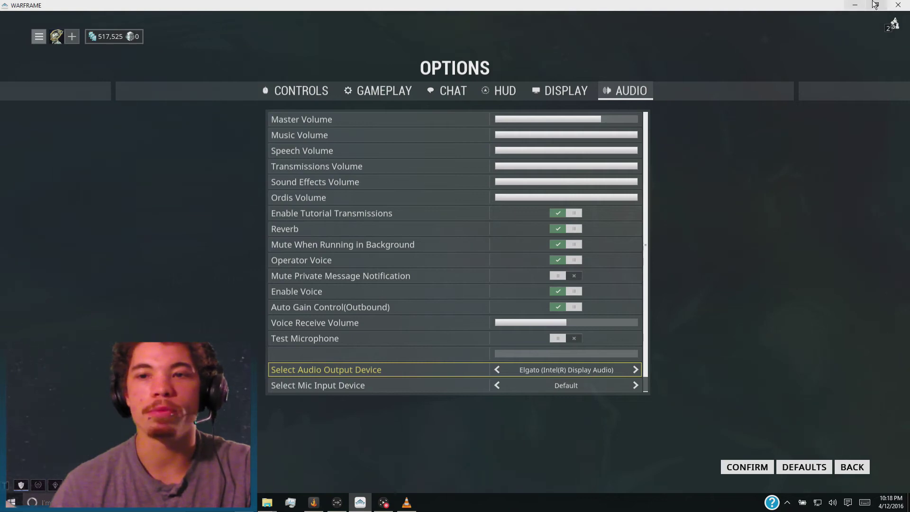
pyautogui.click(855, 5)
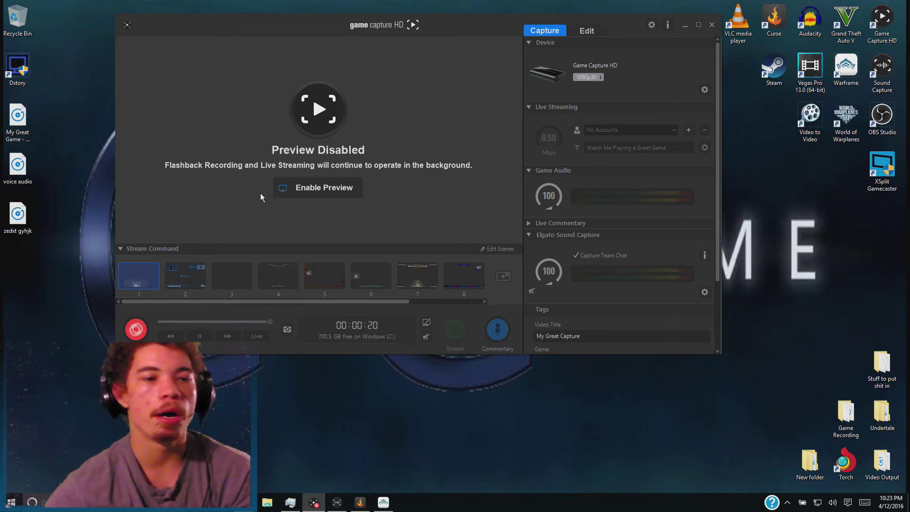
# Move the converted file's desktop icon lower and nudge Game Capture HD left and down
pyautogui.moveTo(18, 220); pyautogui.dragTo(18, 267)
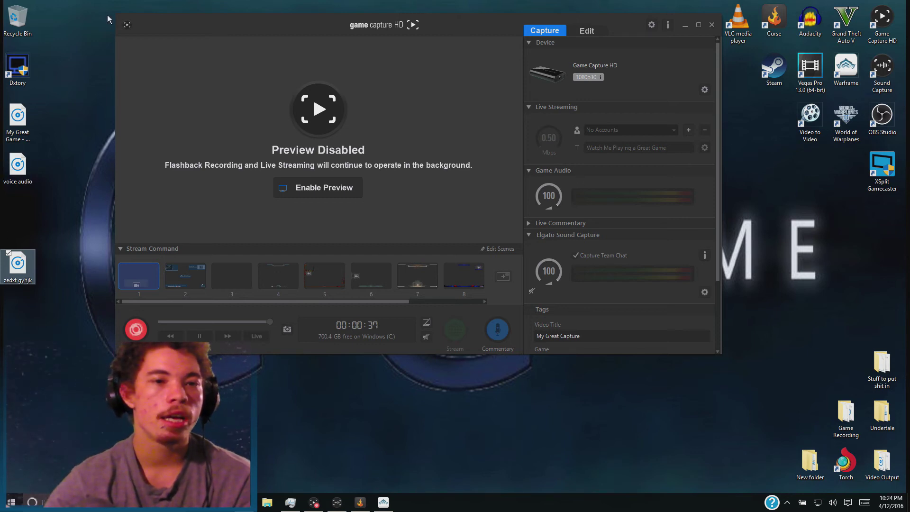
pyautogui.moveTo(221, 23); pyautogui.dragTo(185, 31)
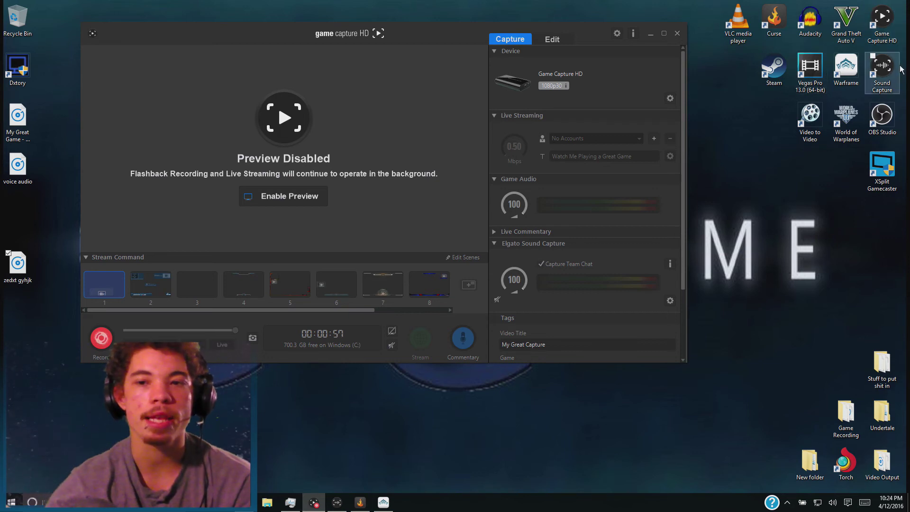
# Check Sound Capture's Team Chat mode with the Razer Kraken 7.1 headset, then centre Curse
pyautogui.click(336, 502)
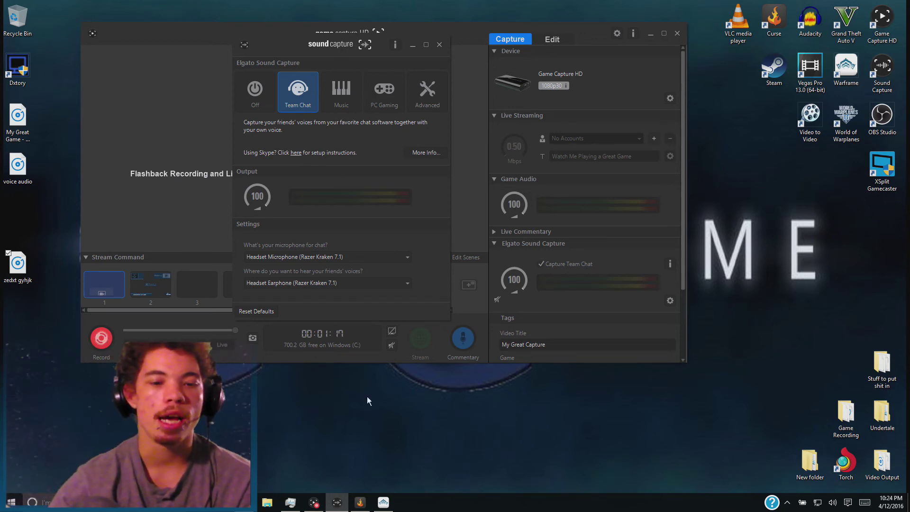
pyautogui.click(360, 502)
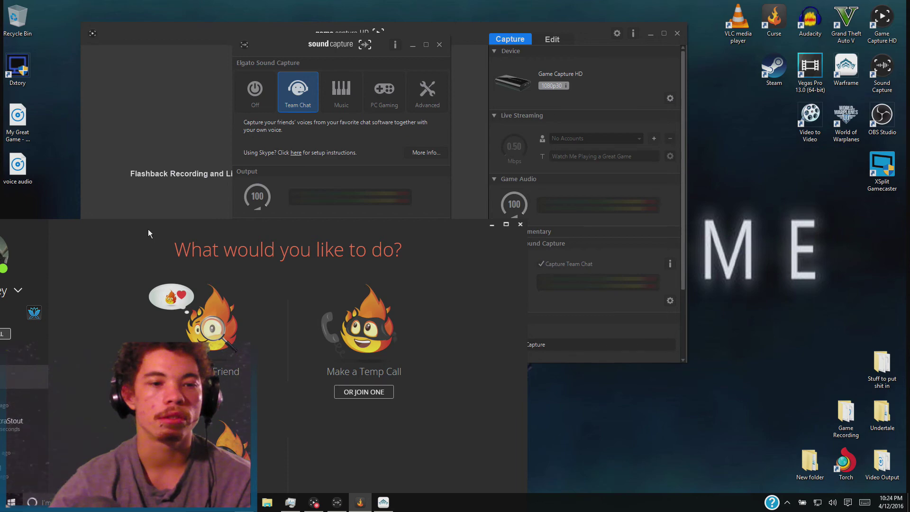
pyautogui.moveTo(148, 232); pyautogui.dragTo(452, 135)
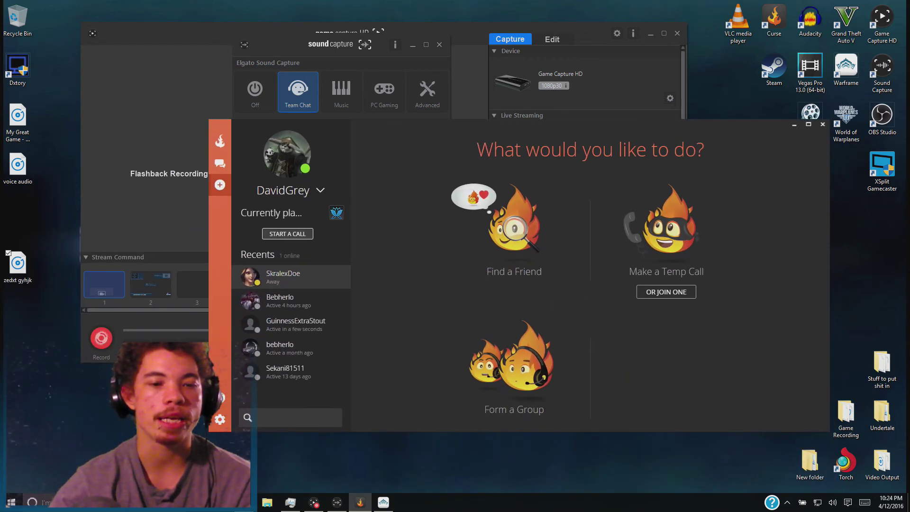
# Verify Curse's audio output is Speakers (Elgato Sound Capture) with the headset mic, then close Curse
pyautogui.click(219, 419)
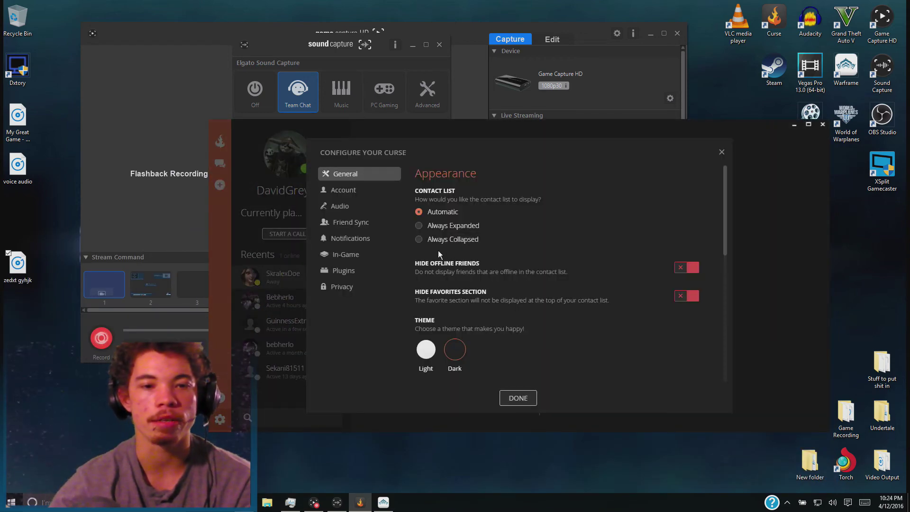
pyautogui.click(358, 208)
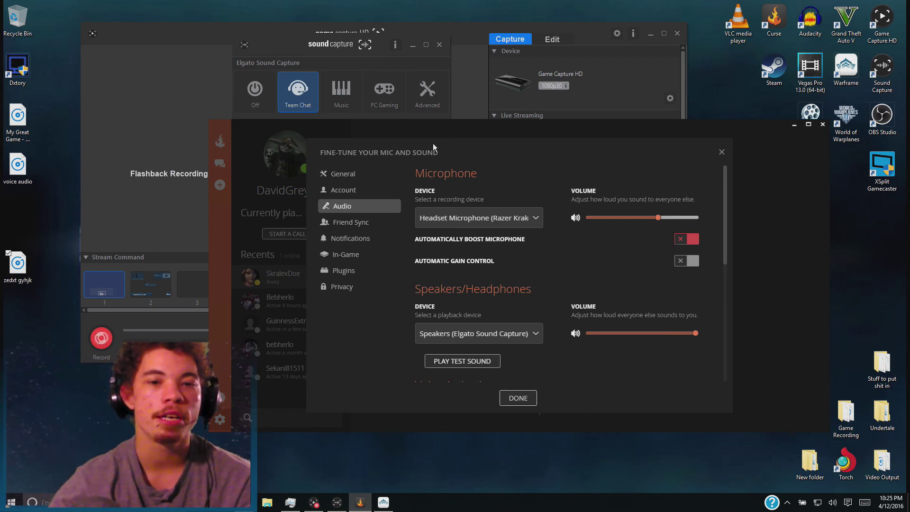
pyautogui.moveTo(433, 131); pyautogui.dragTo(403, 269)
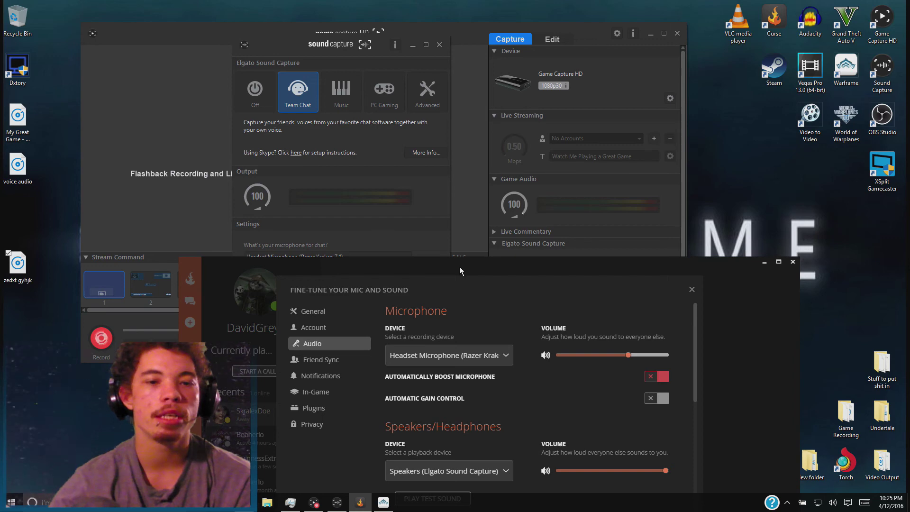
pyautogui.moveTo(459, 266); pyautogui.dragTo(323, 246)
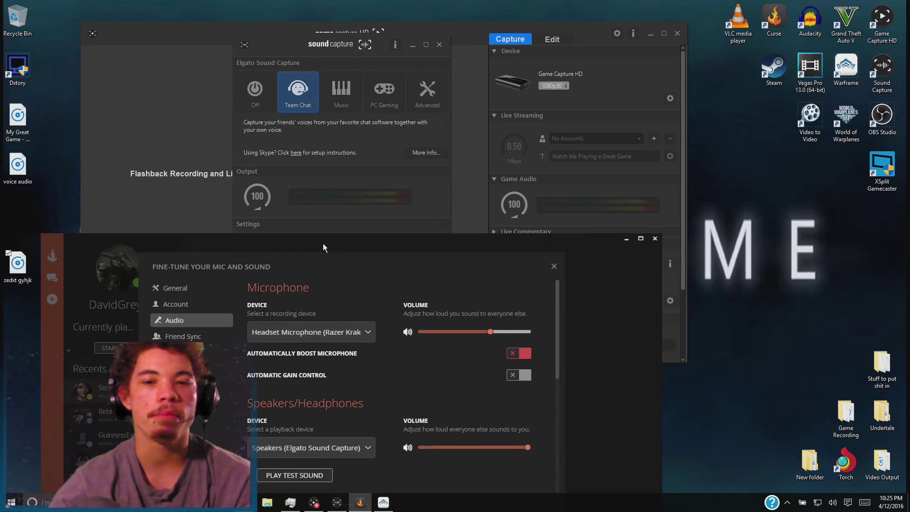
pyautogui.click(655, 239)
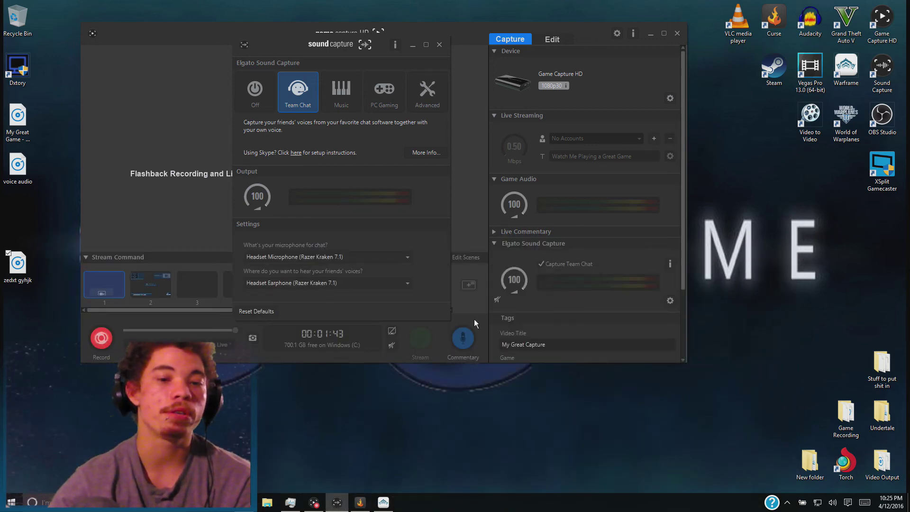